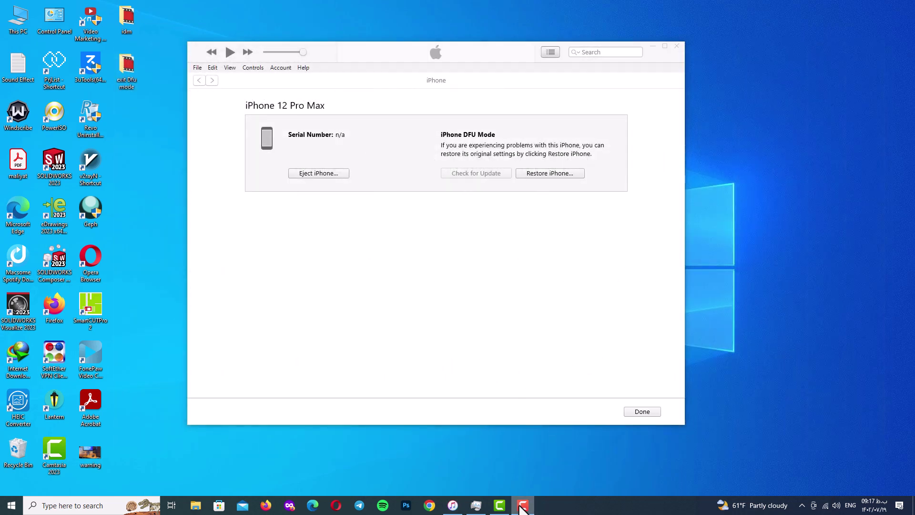
Step: Close iTunes so it relaunches with the iPhone DFU mode alert
click(552, 257)
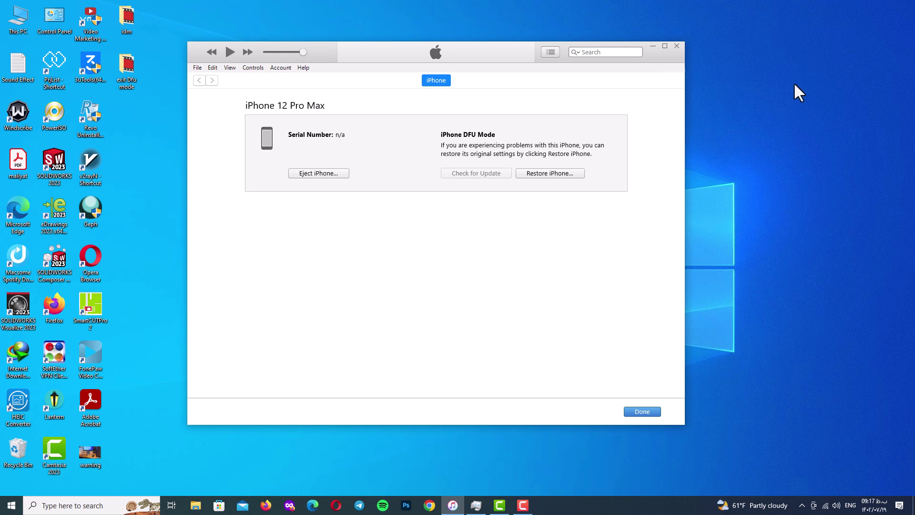
click(676, 48)
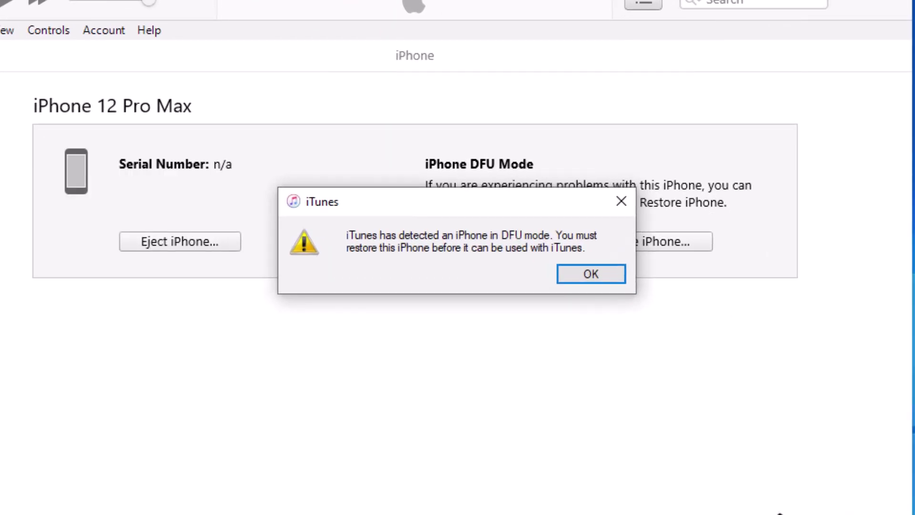
Step: Acknowledge the 'iTunes has detected an iPhone in DFU mode' alert with OK
click(578, 276)
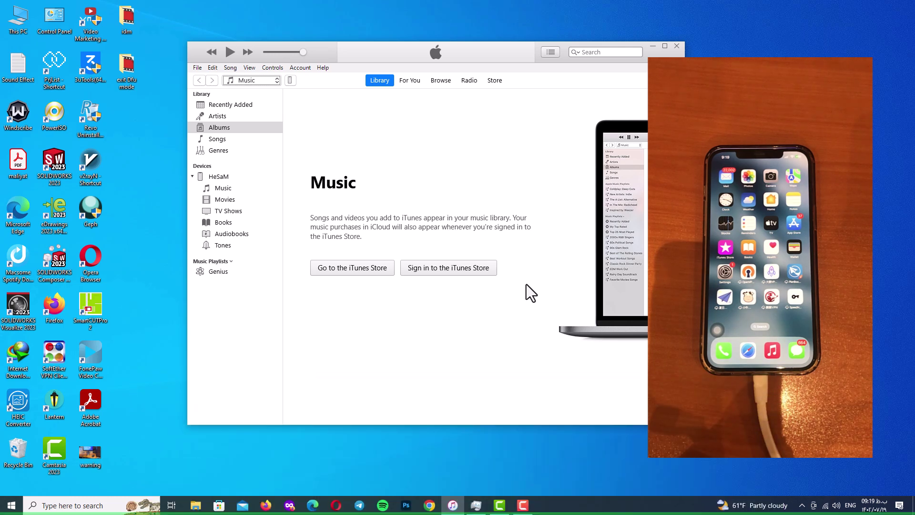
Step: Open the iPhone 12 Pro Max Summary page from the toolbar device icon
click(290, 81)
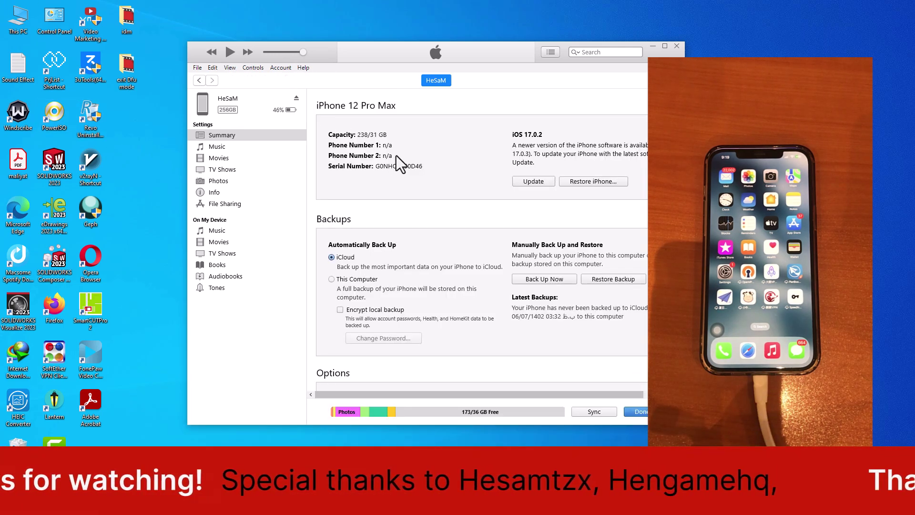
scroll(479, 244, down, 2)
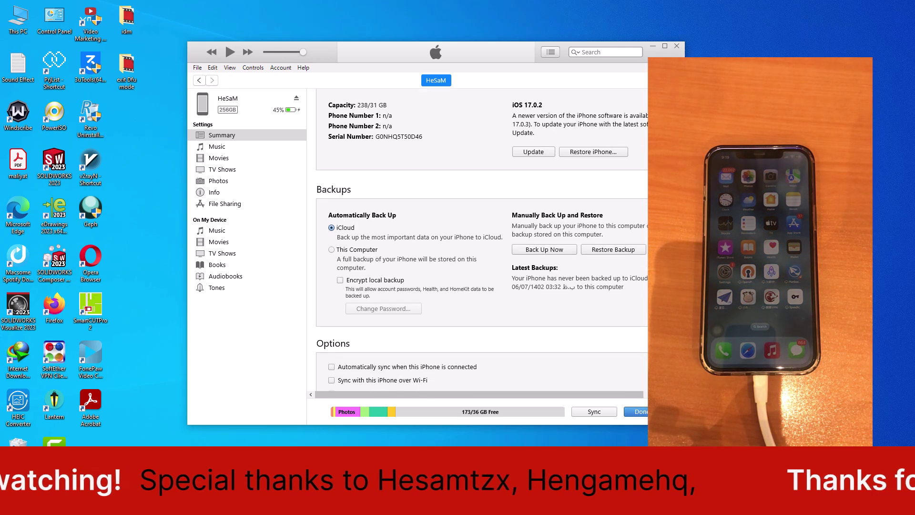